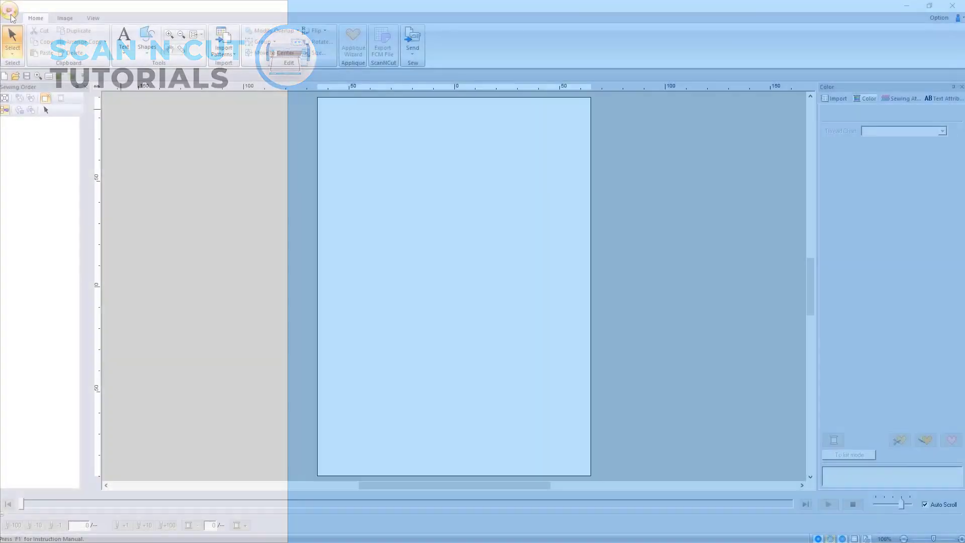
# Check that the Design Settings hoop is 130 x 180 mm and close without changes
pyautogui.click(10, 12)
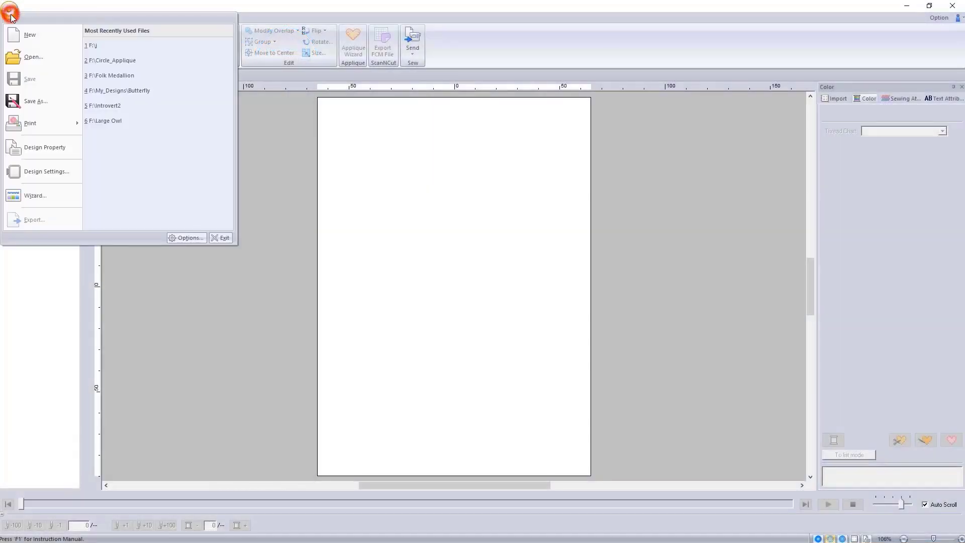
pyautogui.click(29, 170)
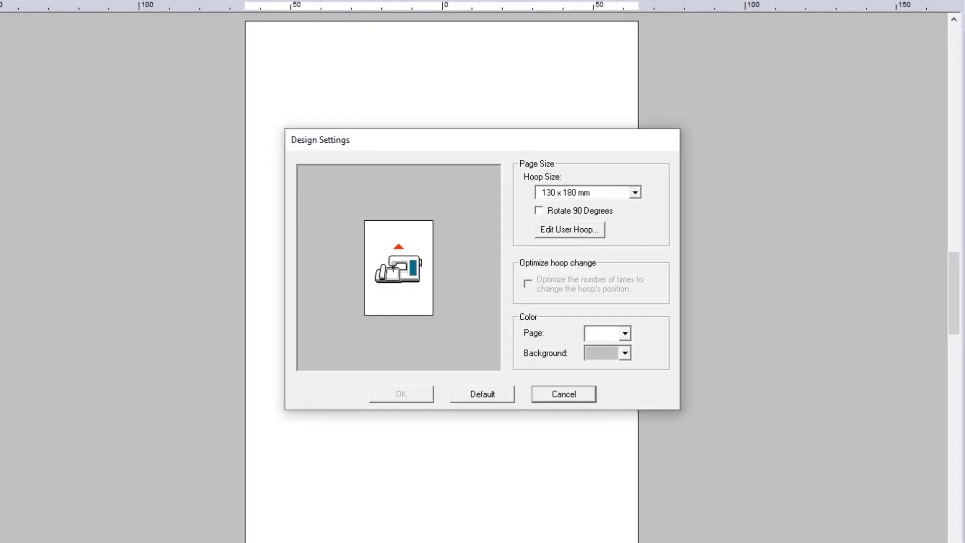
pyautogui.click(550, 399)
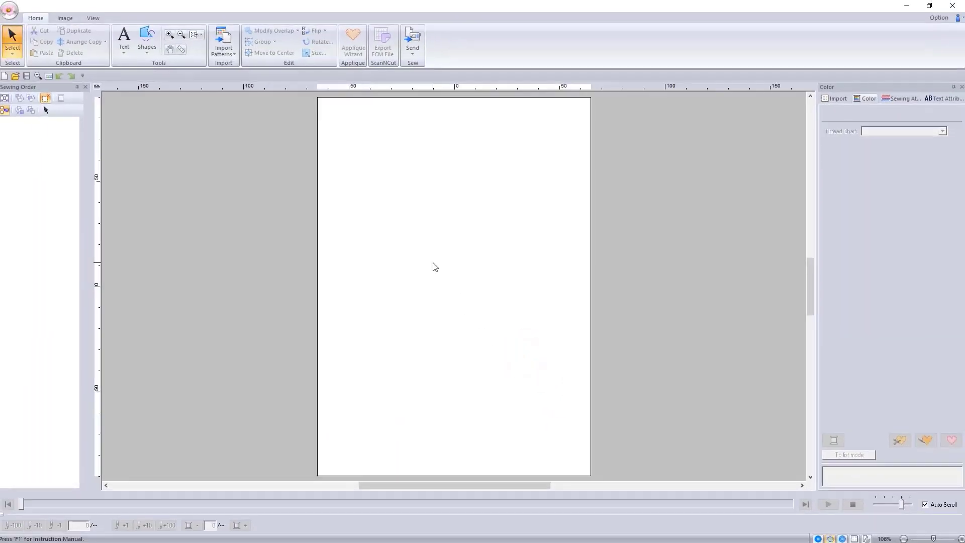
pyautogui.click(128, 51)
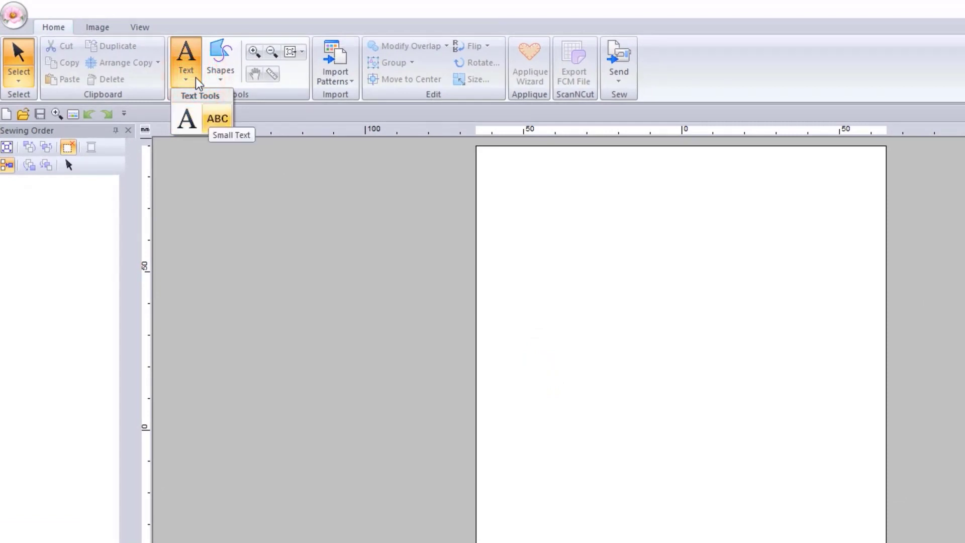
# Add a text letter J on the design page and select it
pyautogui.click(185, 118)
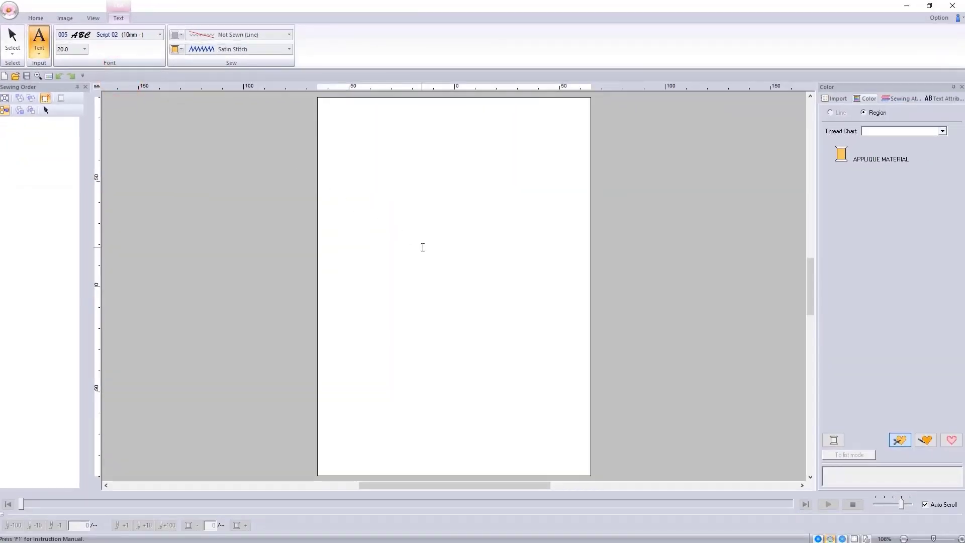
pyautogui.click(423, 247)
pyautogui.write('J')
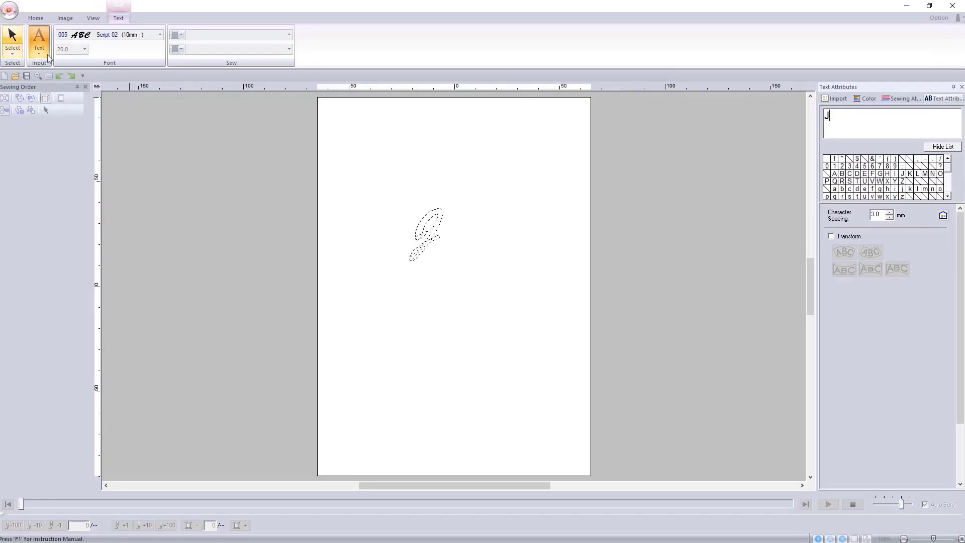
pyautogui.click(13, 40)
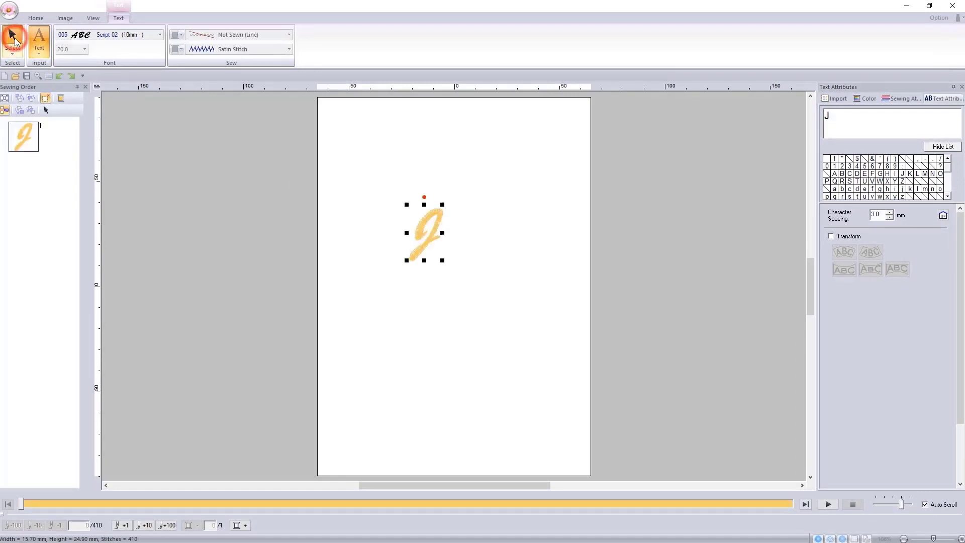
# Enlarge the J to about 106.3 mm tall and move it up and left
pyautogui.moveTo(442, 260); pyautogui.dragTo(609, 442)
pyautogui.moveTo(518, 315); pyautogui.dragTo(487, 264)
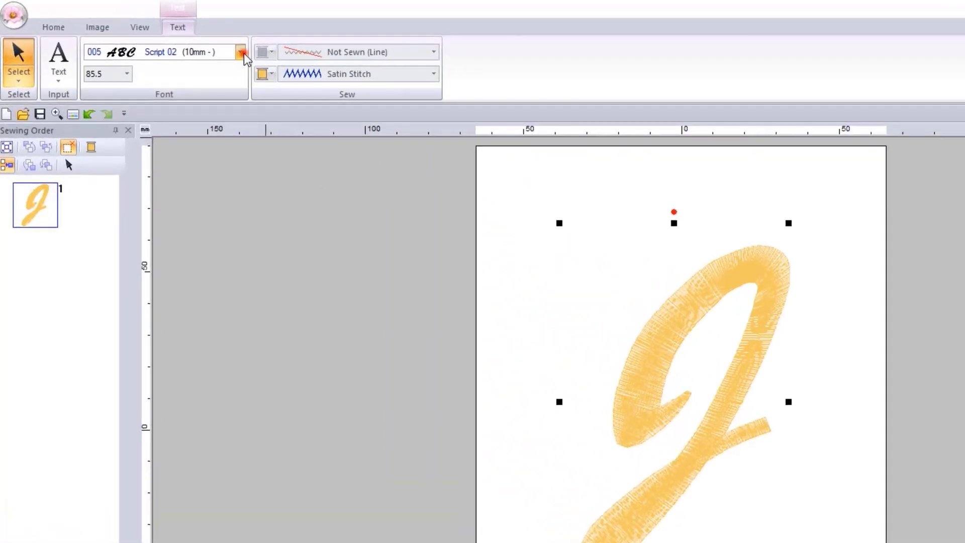
pyautogui.click(160, 35)
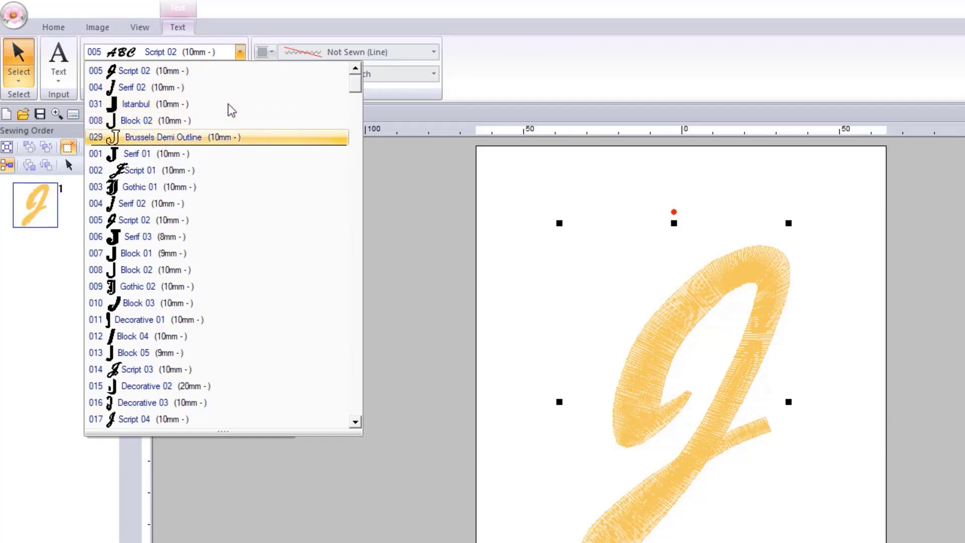
# Switch the J to the Serif 01 font (63.6 x 82.4 mm) and centre it on the page
pyautogui.click(222, 155)
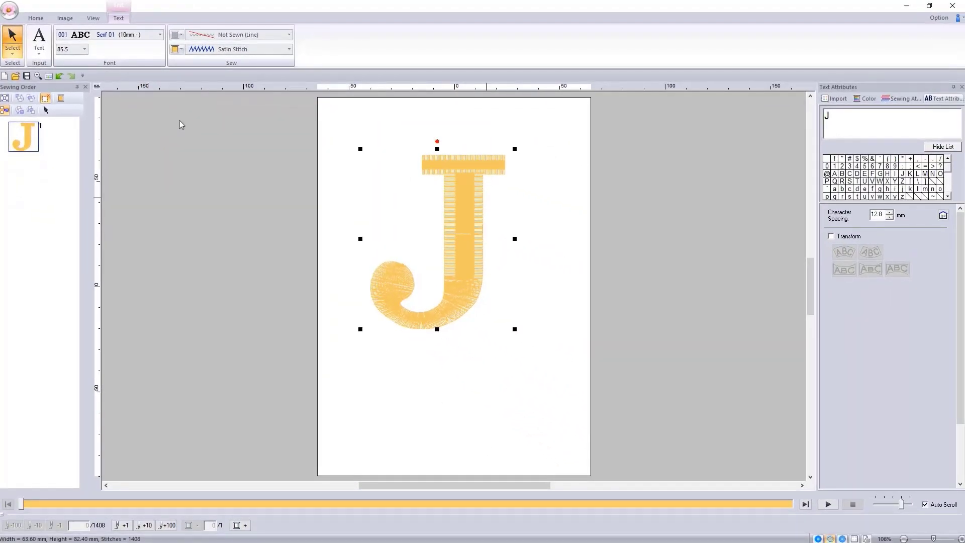
pyautogui.moveTo(458, 279); pyautogui.dragTo(472, 317)
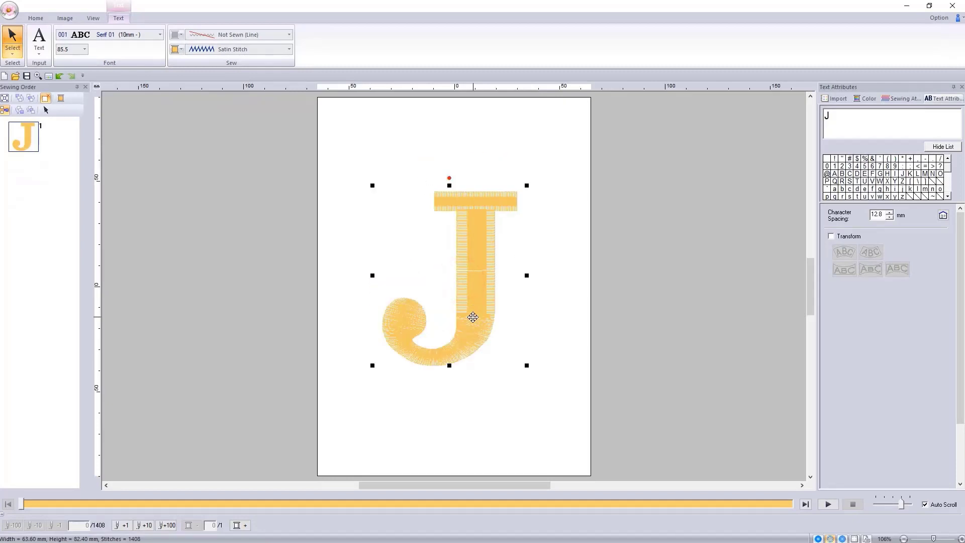
pyautogui.click(36, 19)
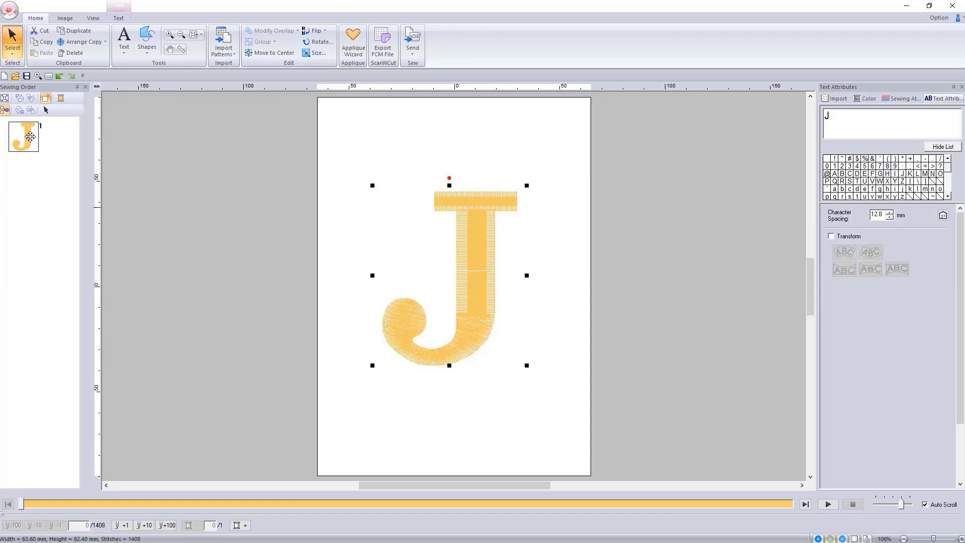
# Run the Applique Wizard on the J with defaults, material cutting off, output set to Replace
pyautogui.click(350, 46)
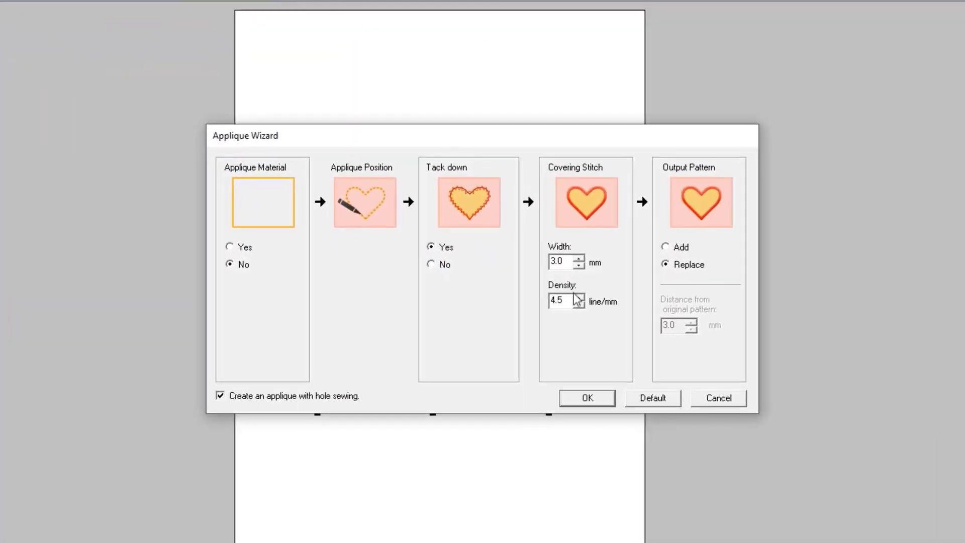
pyautogui.click(656, 397)
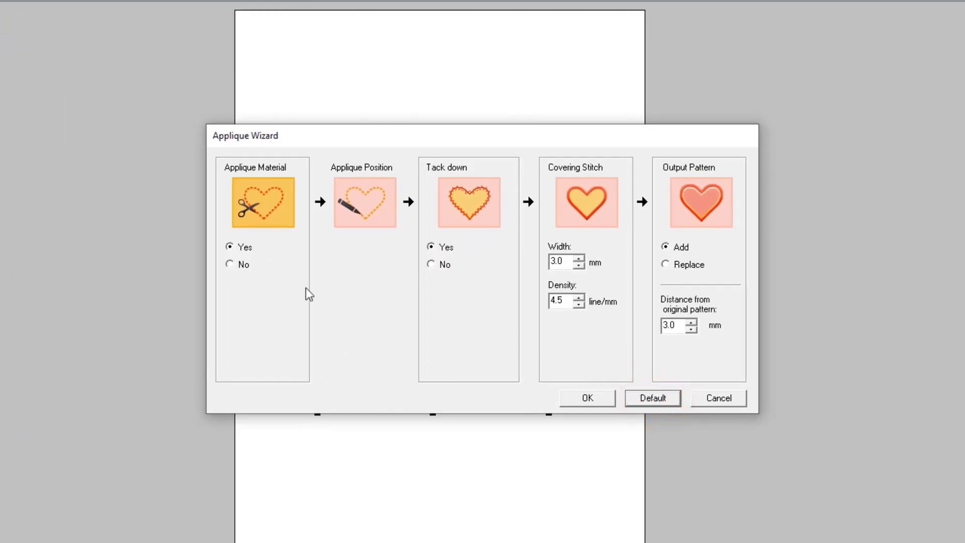
pyautogui.click(230, 265)
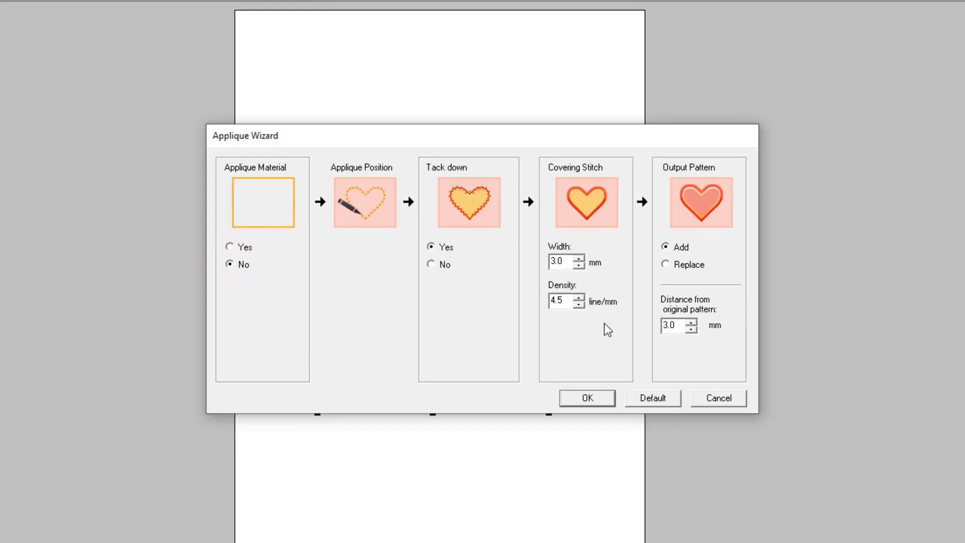
pyautogui.click(666, 264)
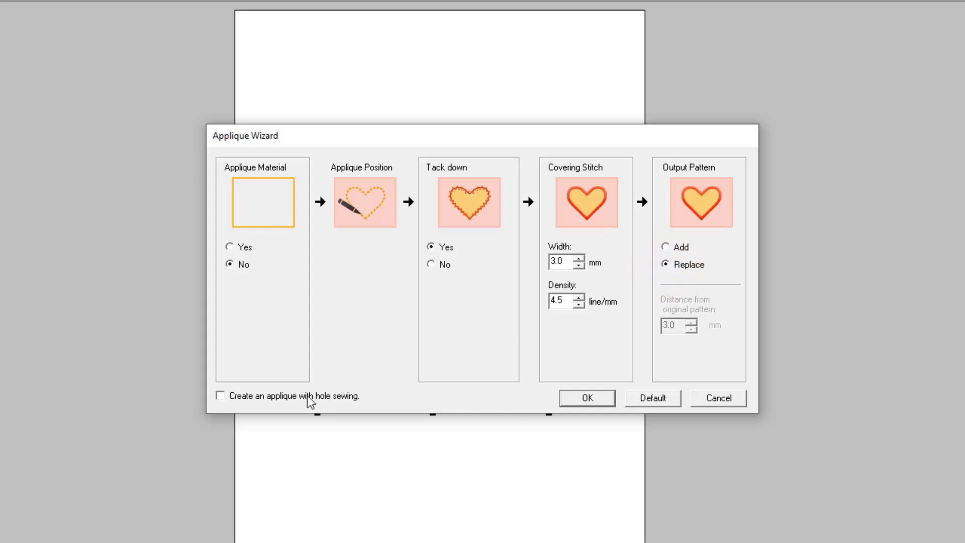
pyautogui.click(587, 397)
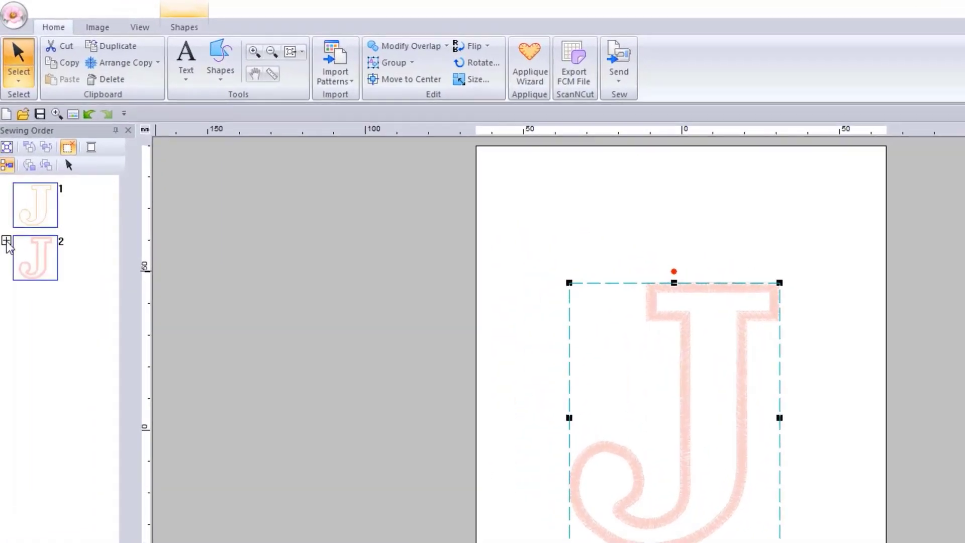
# Set appliqué part 2-1's thread to APPLIQUE POSITION
pyautogui.click(6, 241)
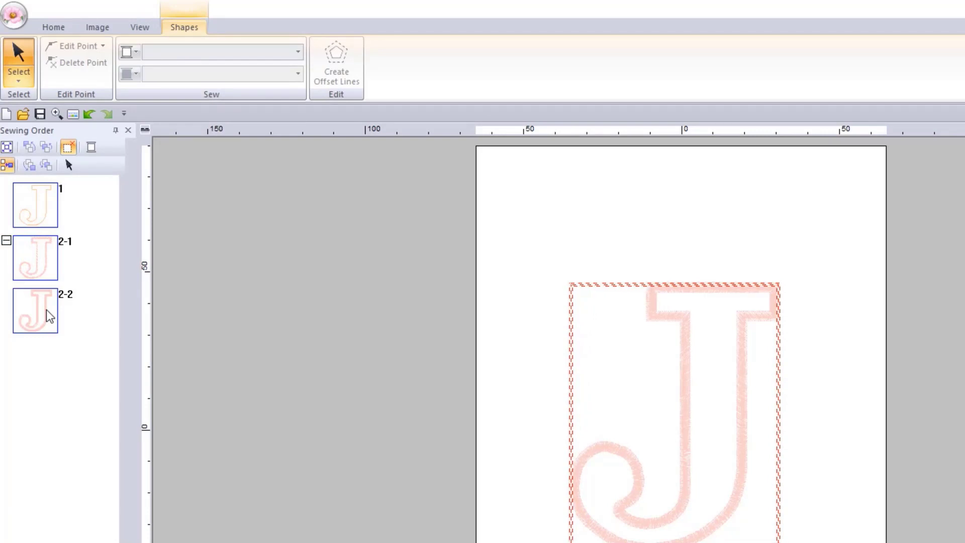
pyautogui.click(37, 262)
pyautogui.click(59, 408)
pyautogui.click(28, 256)
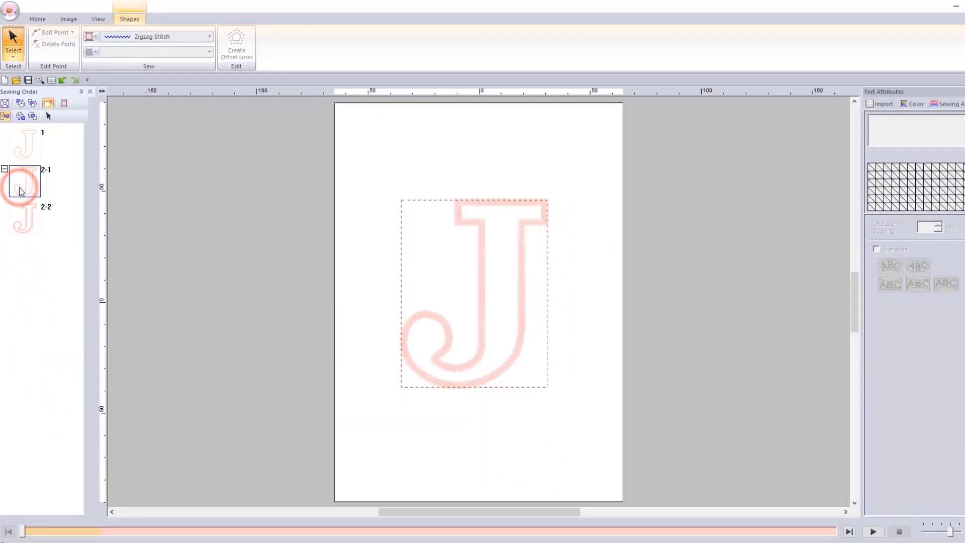
pyautogui.click(864, 98)
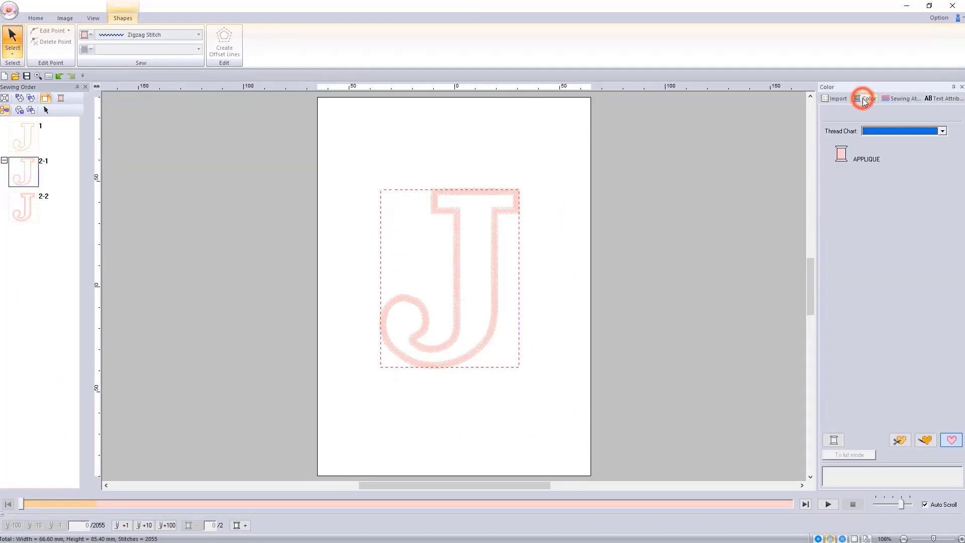
pyautogui.click(925, 440)
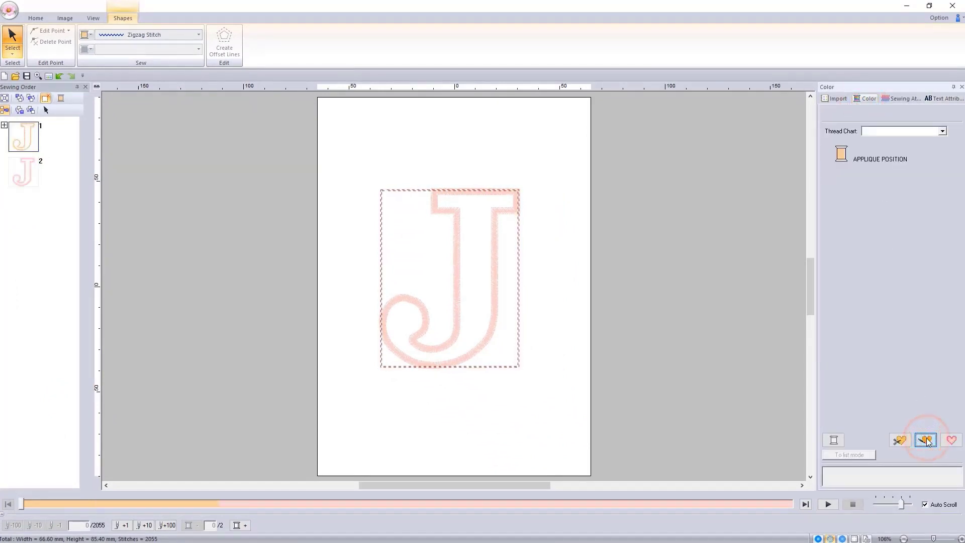
# Make outline part 1-1 the APPLIQUE MATERIAL step, then deselect the design
pyautogui.click(5, 125)
pyautogui.click(28, 133)
pyautogui.click(26, 281)
pyautogui.click(24, 137)
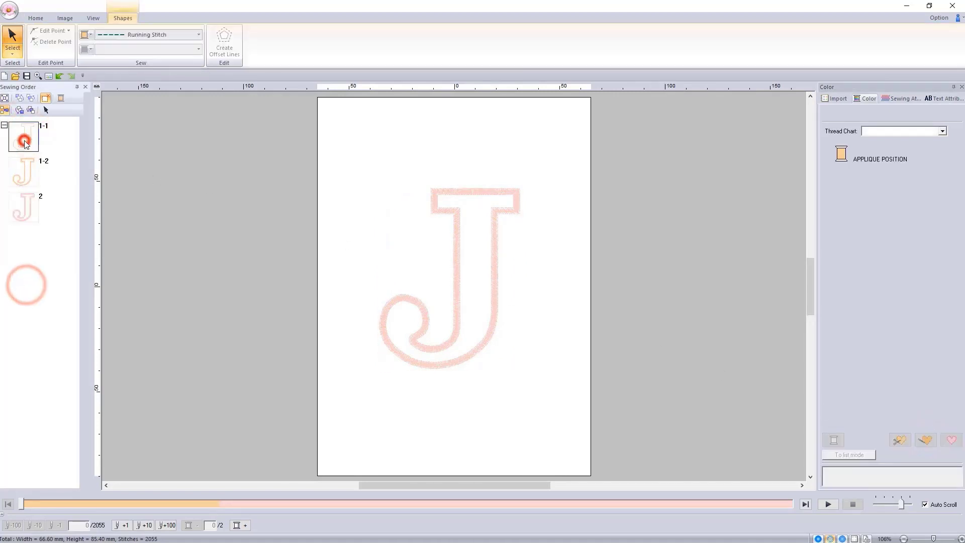
pyautogui.click(898, 441)
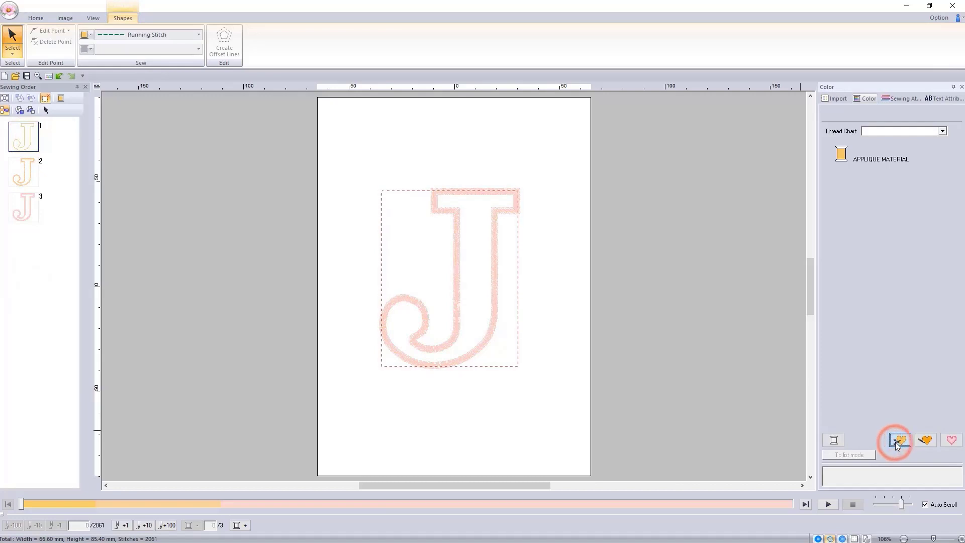
pyautogui.click(50, 289)
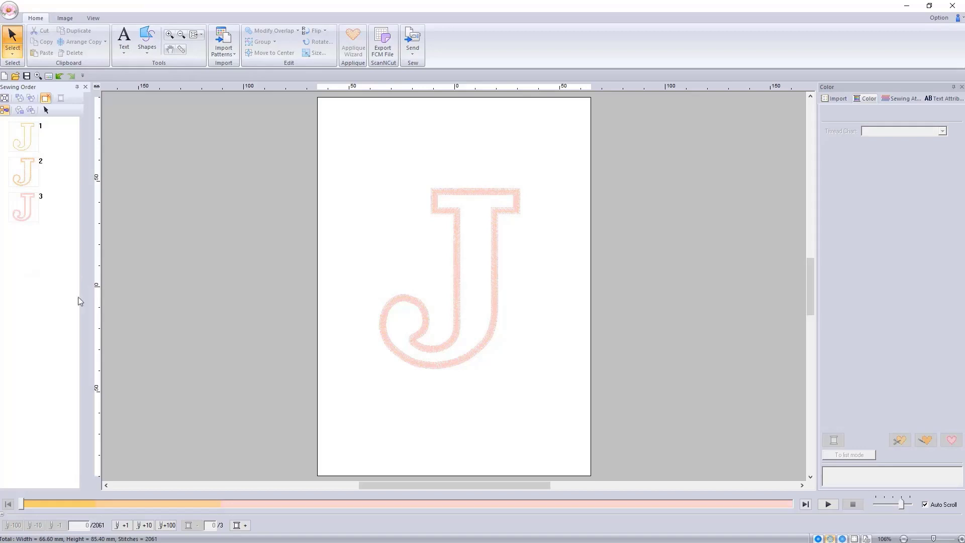
pyautogui.click(828, 504)
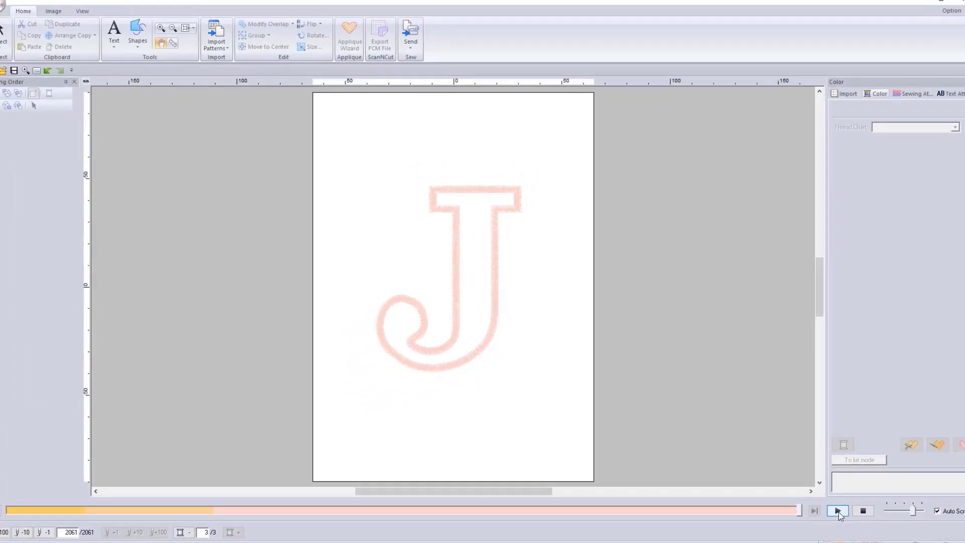
pyautogui.click(852, 505)
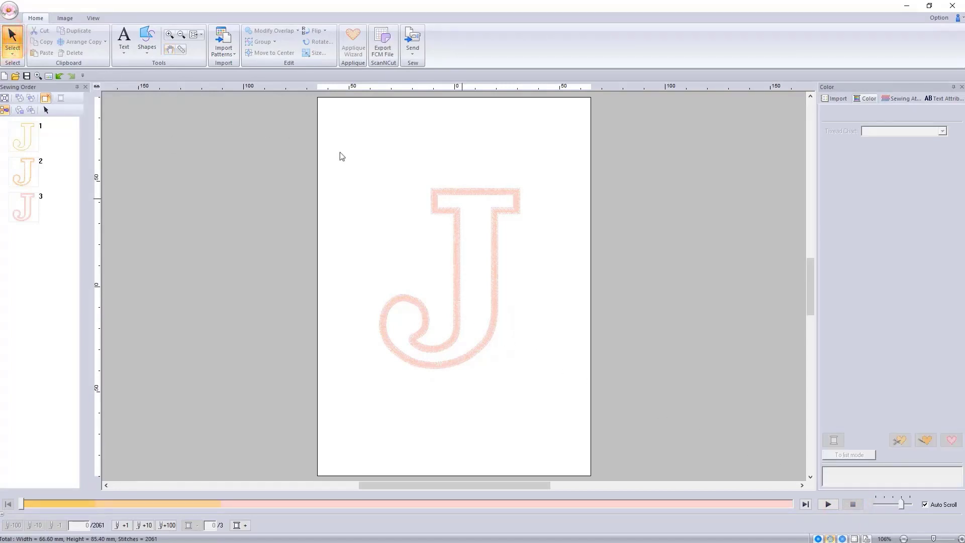
pyautogui.click(463, 195)
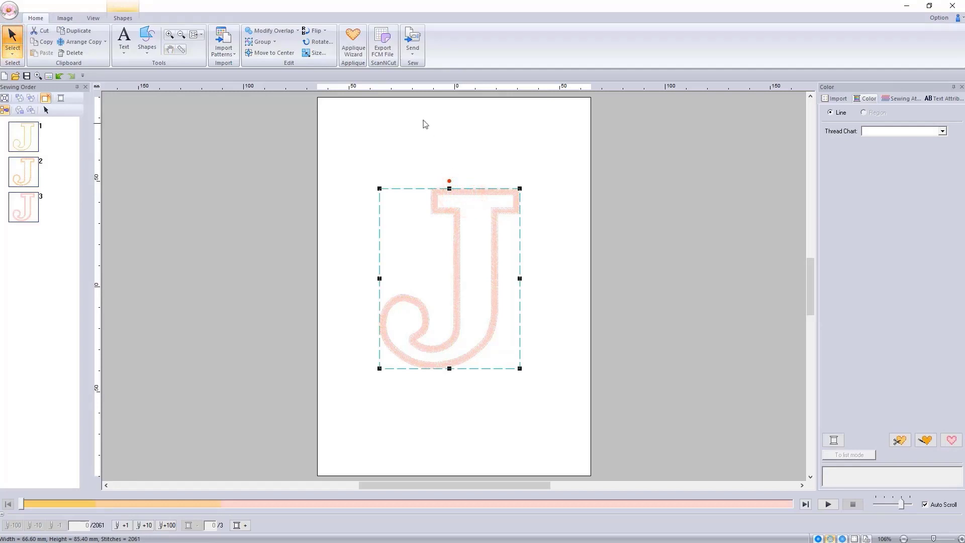
# Export the J's cutting line as ScanNCut file j.fcm, replacing the existing copy
pyautogui.click(385, 50)
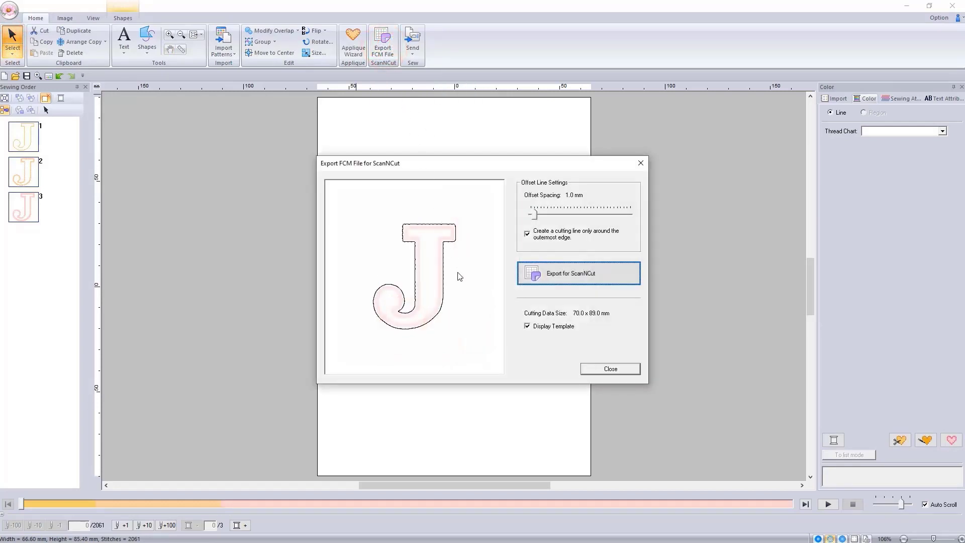
pyautogui.click(558, 277)
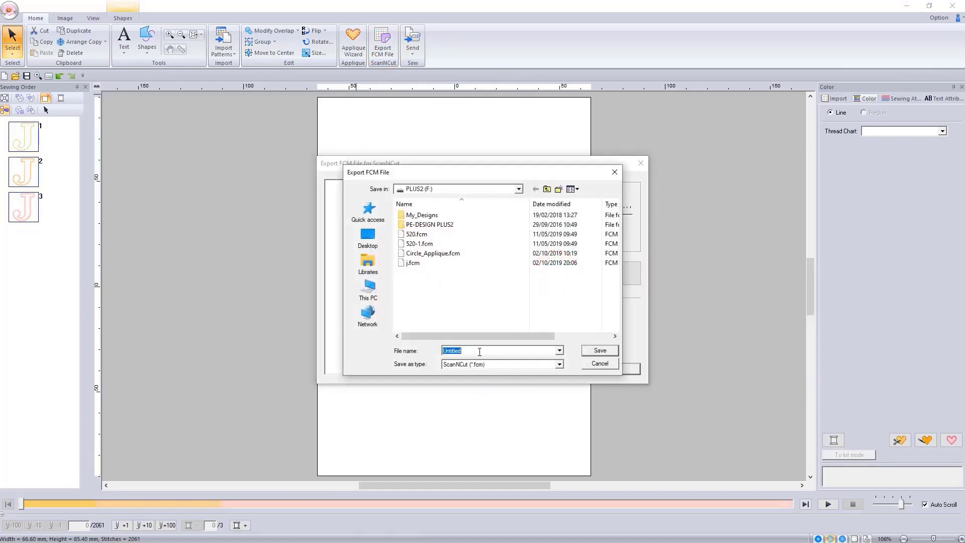
pyautogui.write('j')
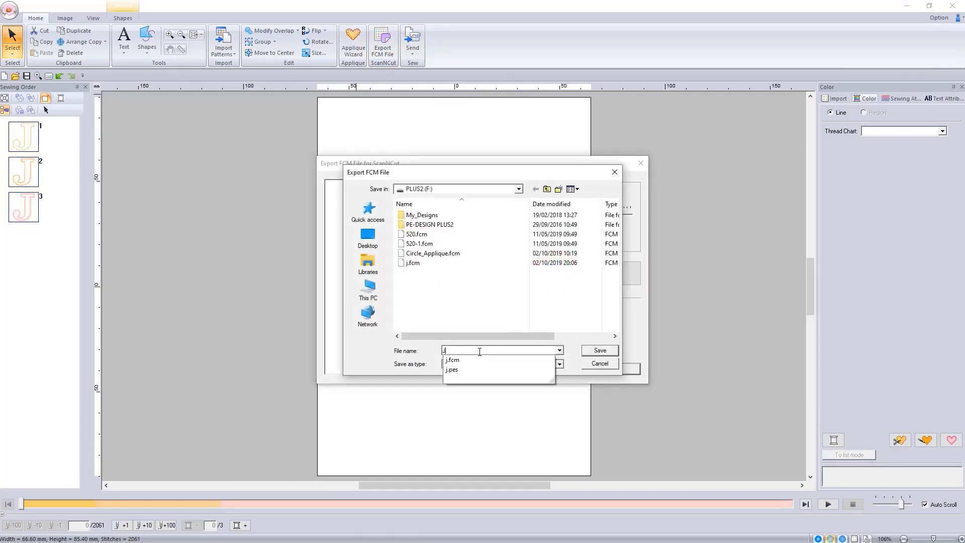
pyautogui.press('Tab')
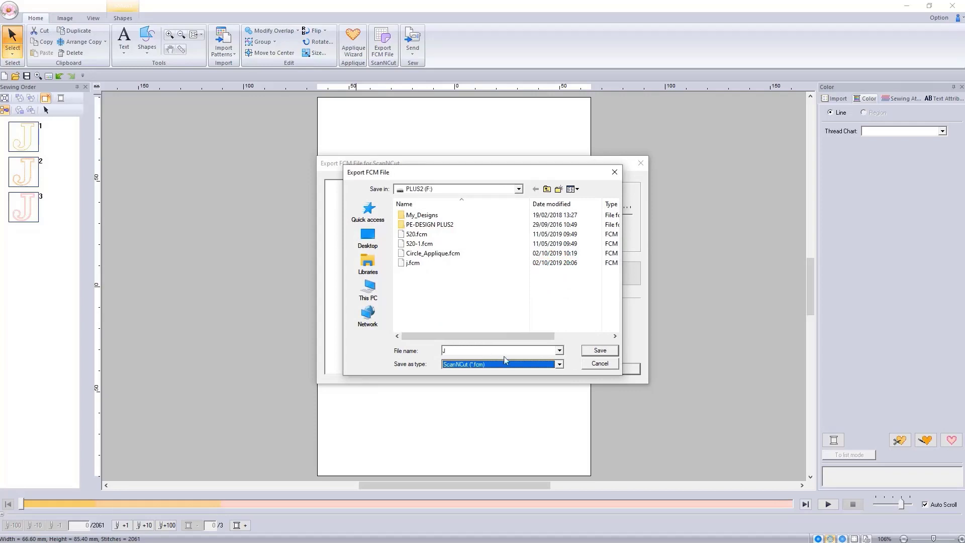
pyautogui.click(558, 364)
pyautogui.click(558, 365)
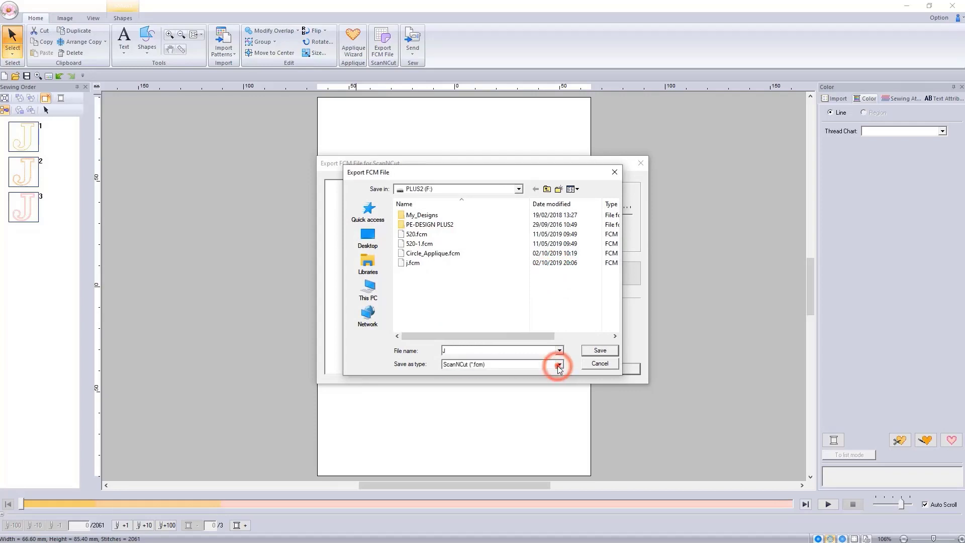
pyautogui.click(610, 351)
pyautogui.click(516, 279)
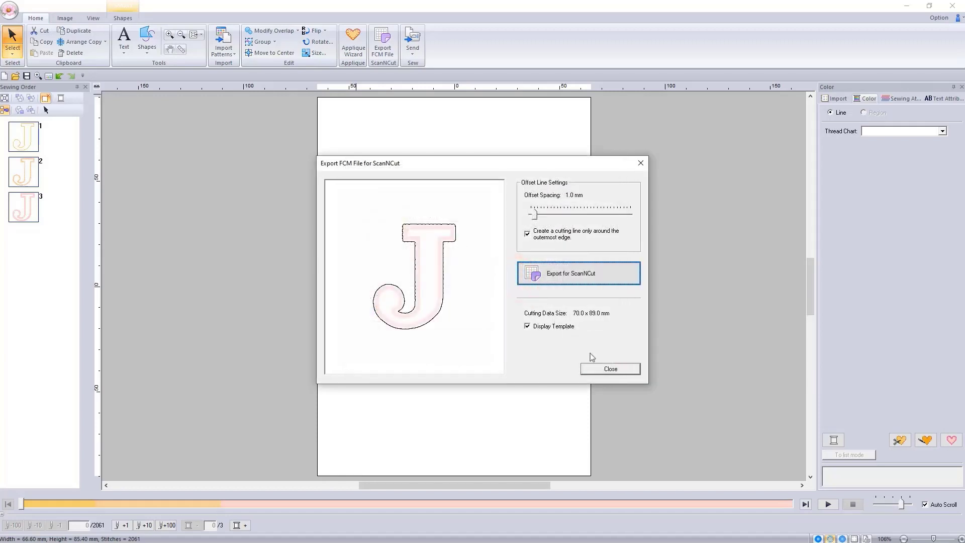
pyautogui.click(609, 370)
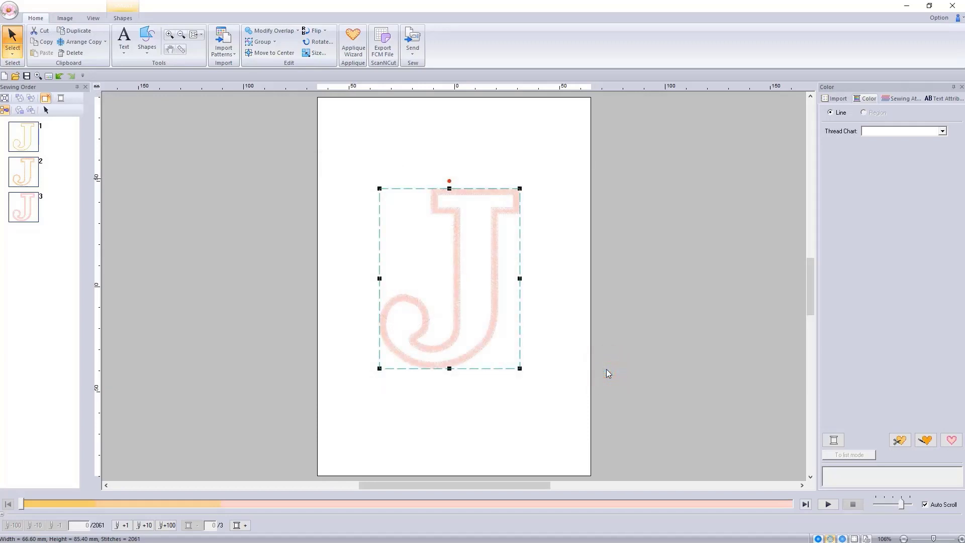
# Save the appliqué design as J in PES format, overwriting the existing j.pes
pyautogui.click(413, 58)
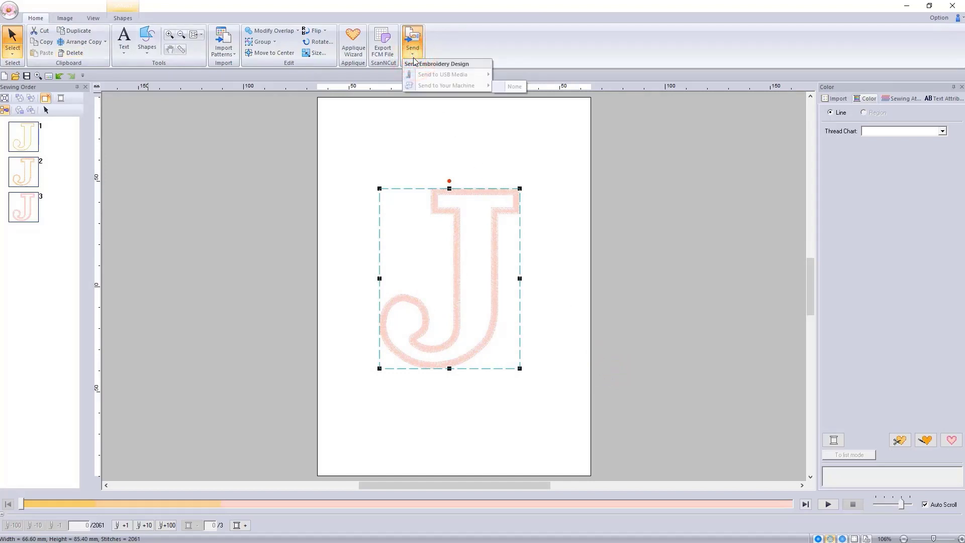
pyautogui.click(9, 10)
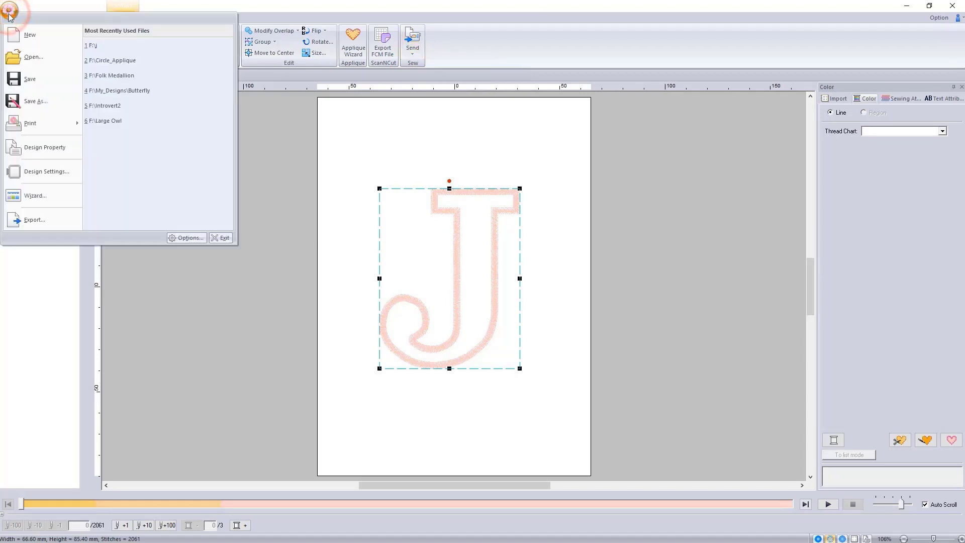
pyautogui.click(34, 100)
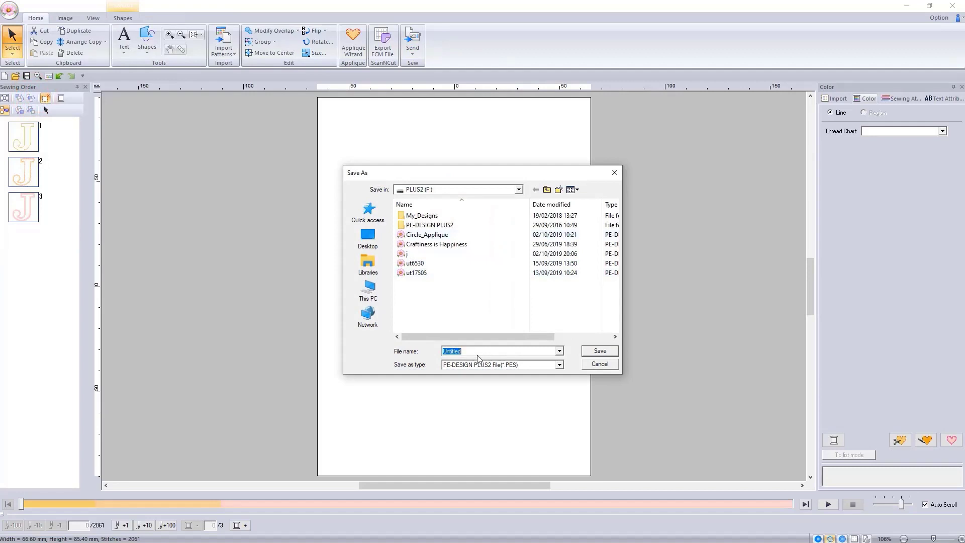
pyautogui.write('J')
pyautogui.press('Tab')
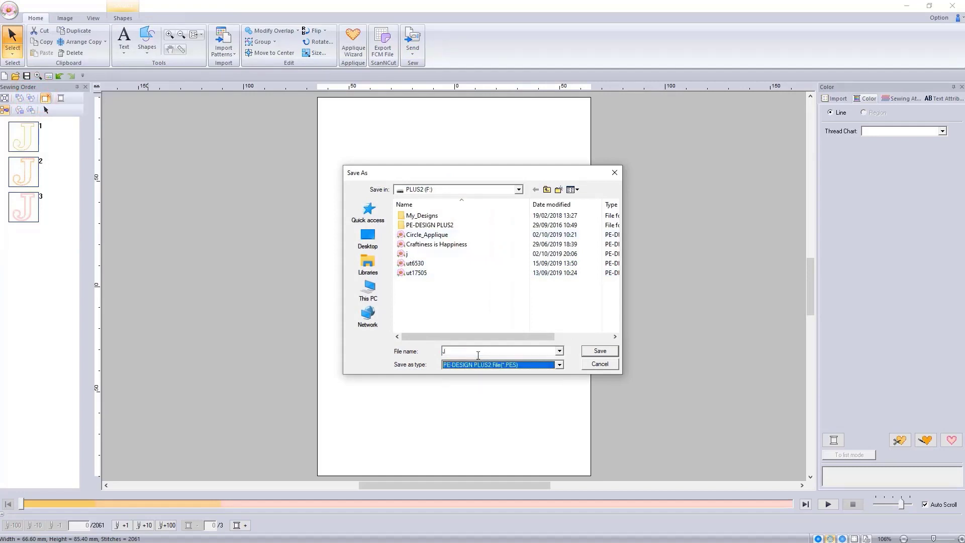
pyautogui.click(587, 355)
pyautogui.click(511, 277)
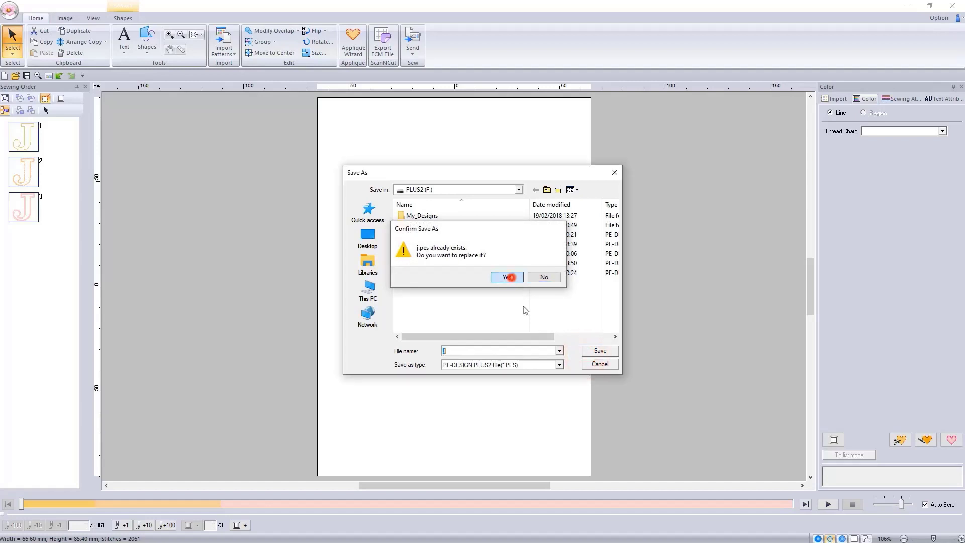
pyautogui.click(534, 335)
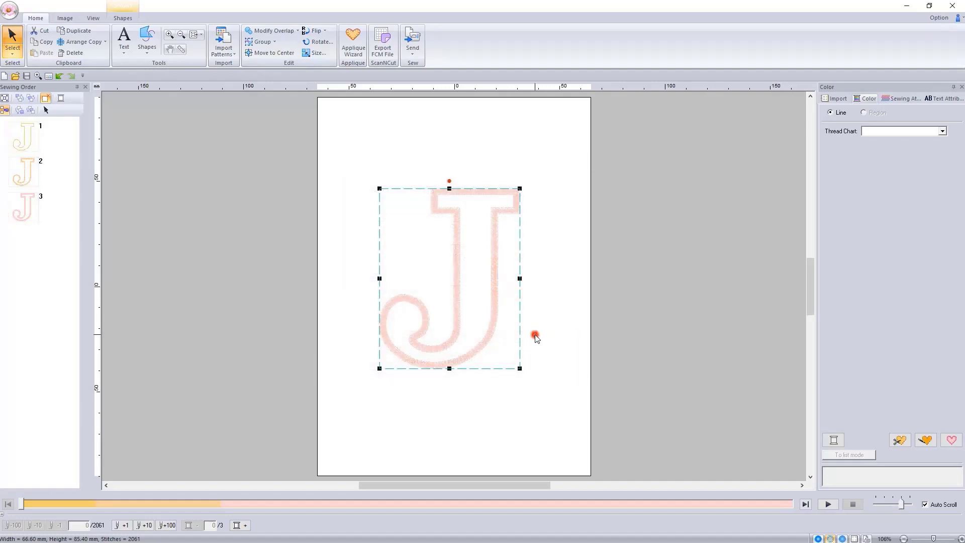